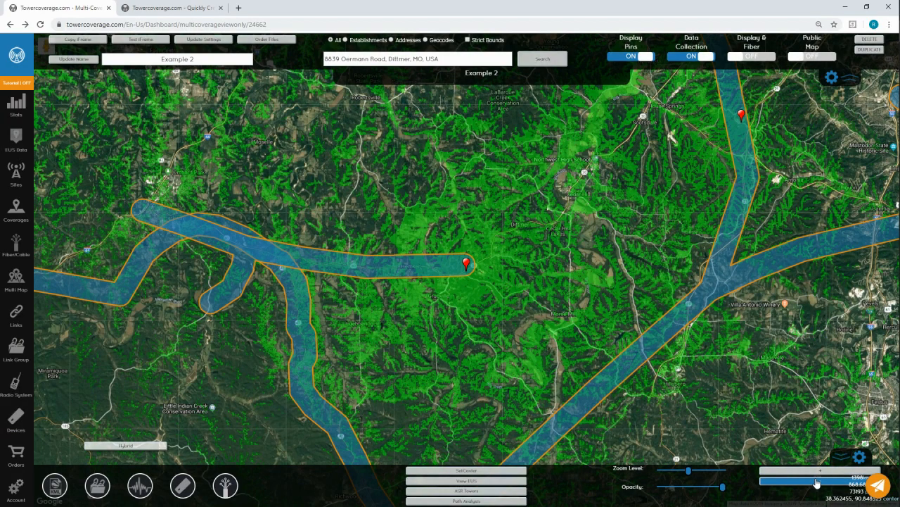
- Examine the Example 2 coverage map at wider and closer zoom levels
scroll(574, 333, "down", 1)
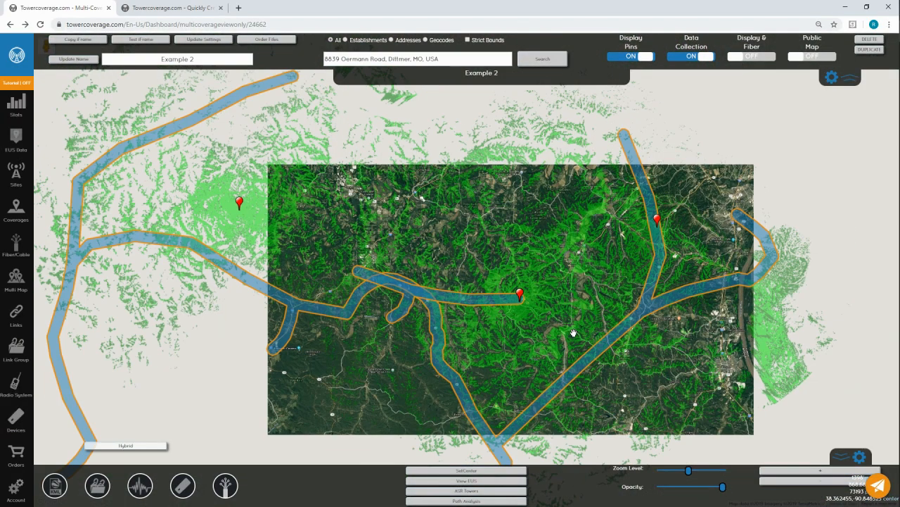
scroll(573, 333, "up", 1)
scroll(573, 333, "down", 1)
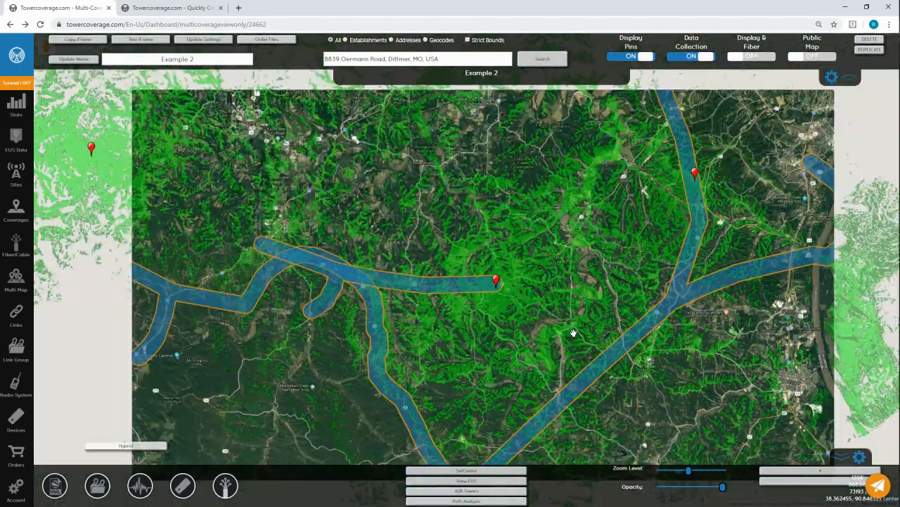
left_click(814, 471)
left_click(823, 478)
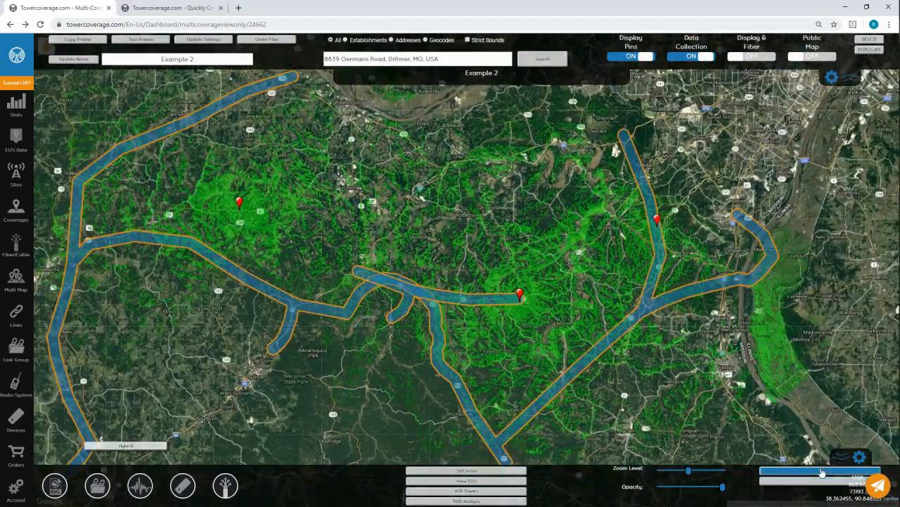
left_click(816, 471)
left_click(818, 481)
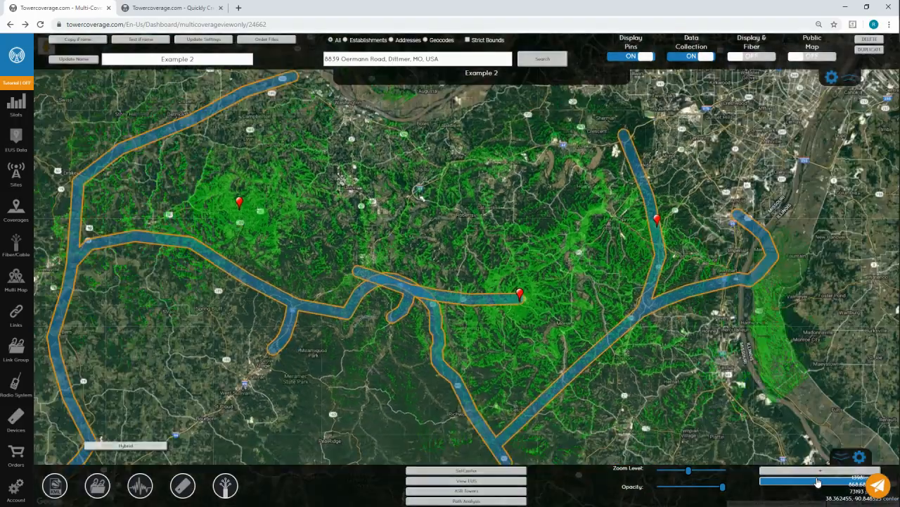
left_click(818, 481)
left_click(819, 471)
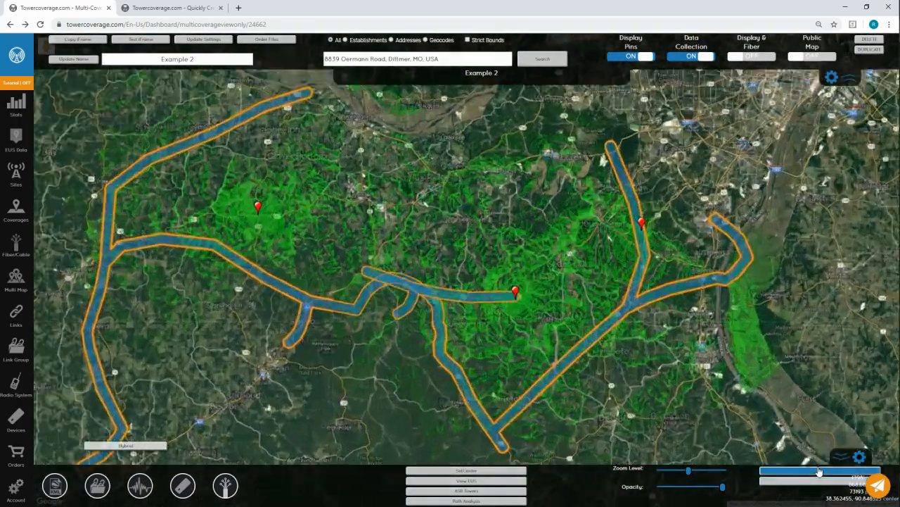
left_click(819, 471)
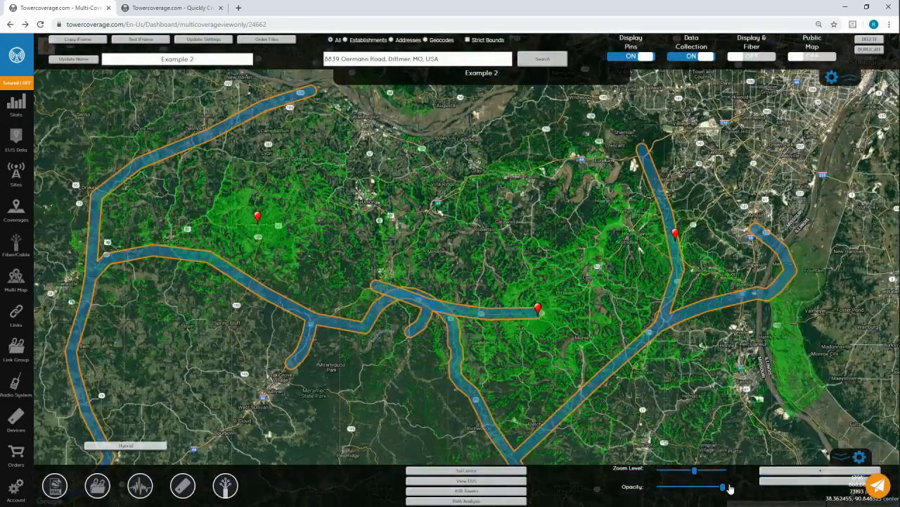
- Slightly lower the coverage overlay's opacity and show all EUS data on the map
mouse_move(723, 487)
left_mouse_down()
mouse_move(687, 487)
mouse_move(709, 488)
left_mouse_up()
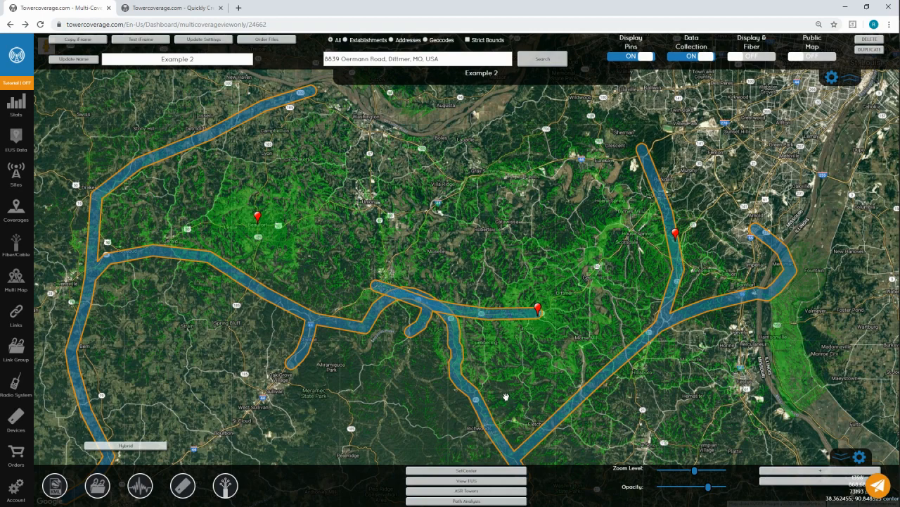
left_click_drag(507, 397, 456, 369)
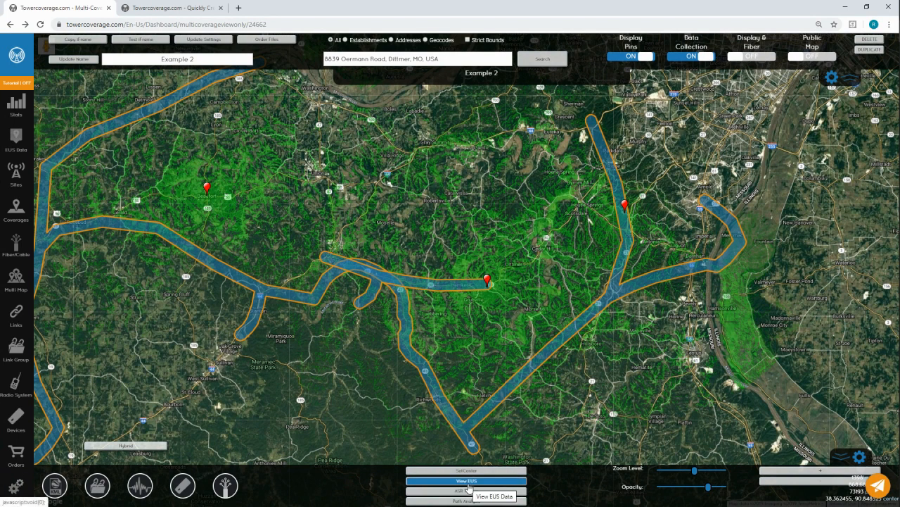
left_click(469, 481)
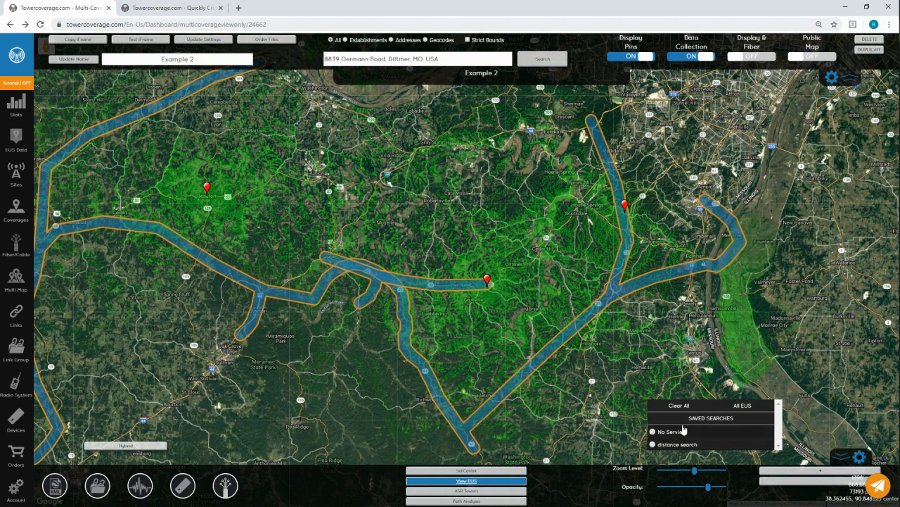
left_click(732, 408)
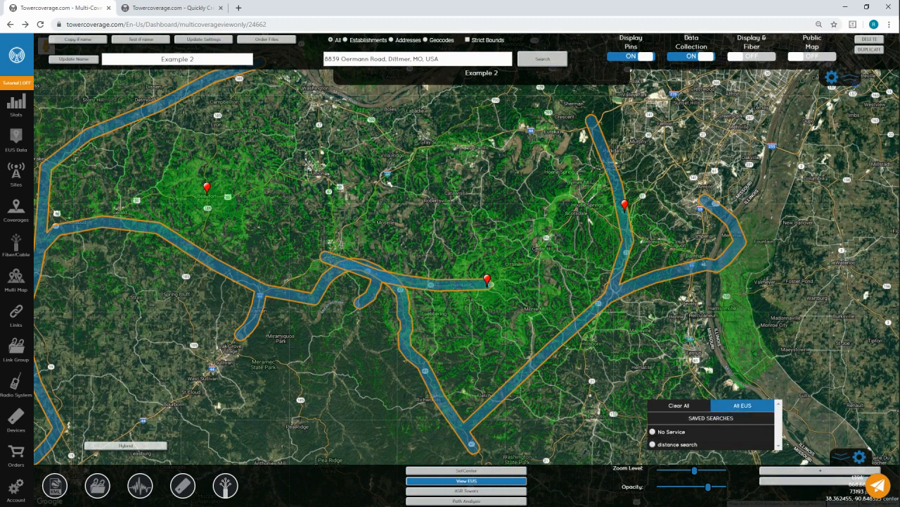
- Display the ASR towers and look up the FCC registration of the tower south of the central site pin
left_click(478, 492)
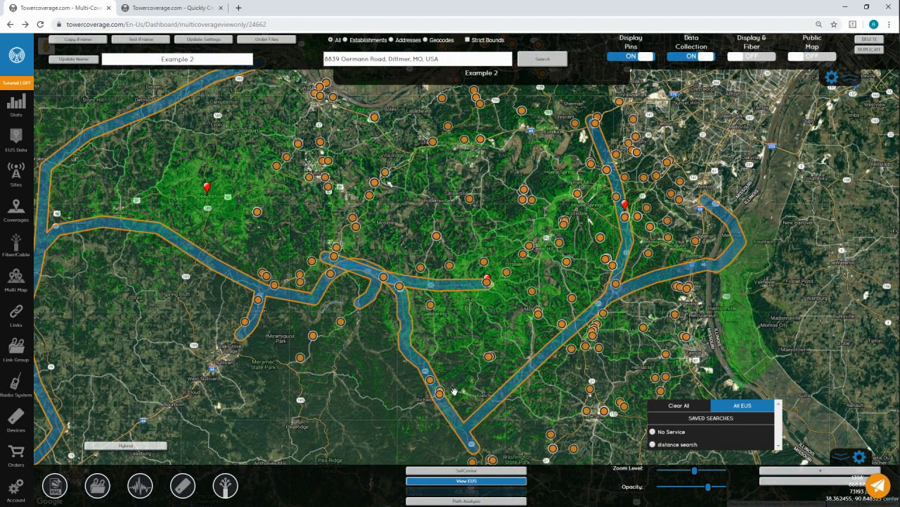
left_click(490, 358)
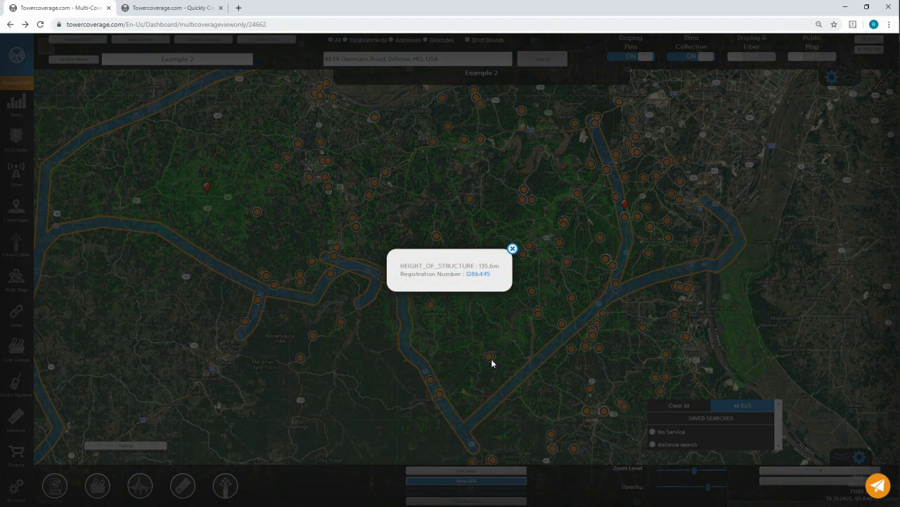
left_click(477, 274)
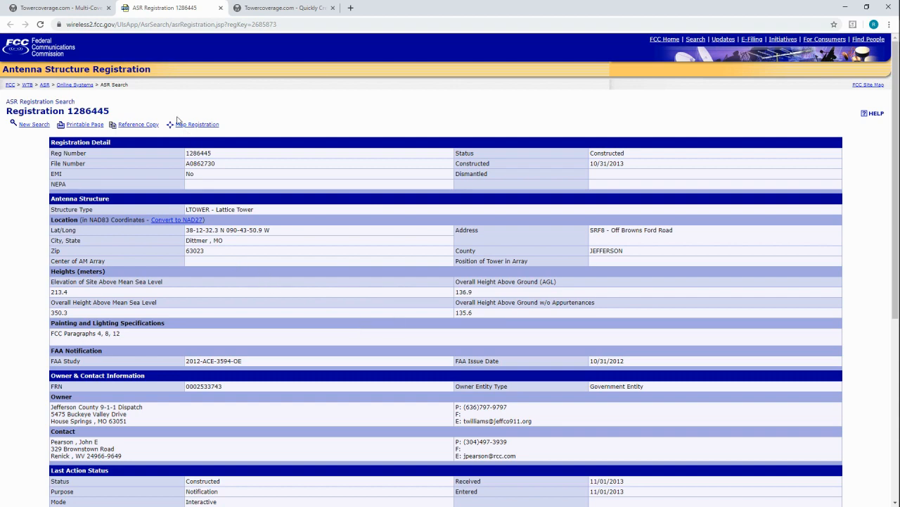
left_click(66, 8)
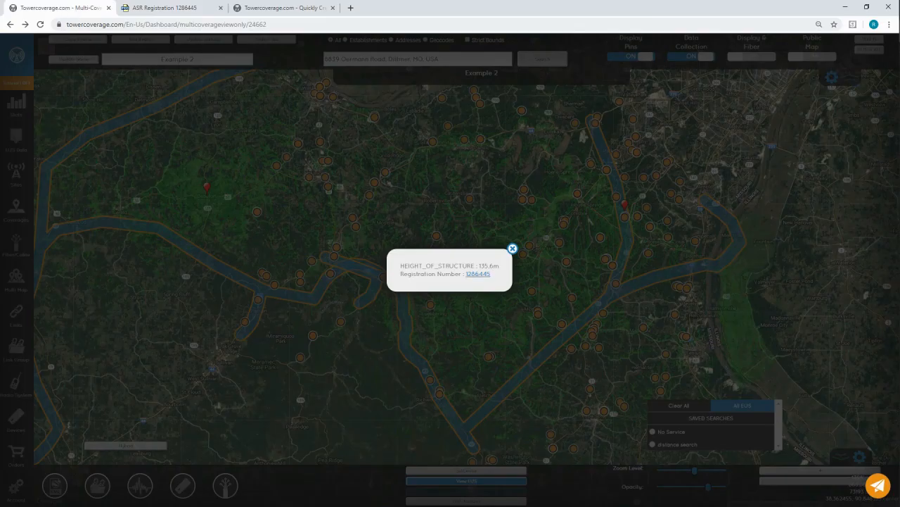
left_click(512, 248)
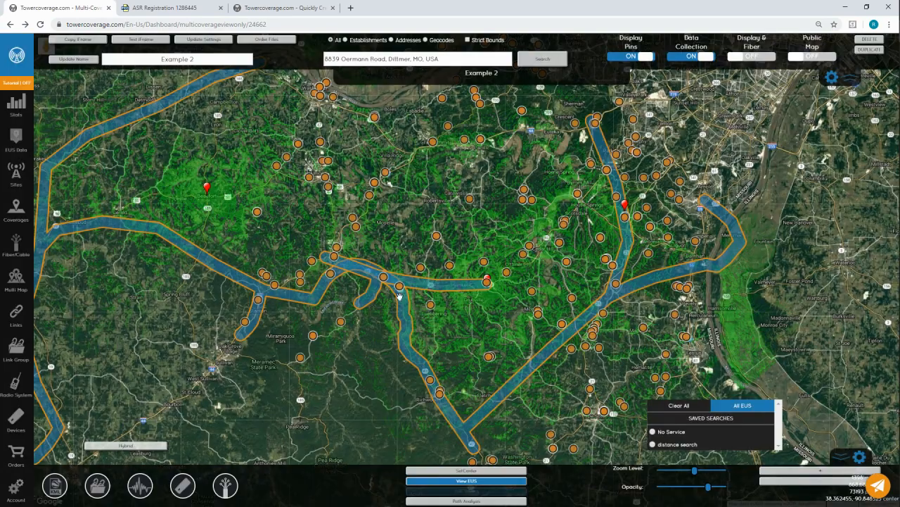
- Select the Example Fiber 2 route for viewing and display all devices on the map
left_click(229, 491)
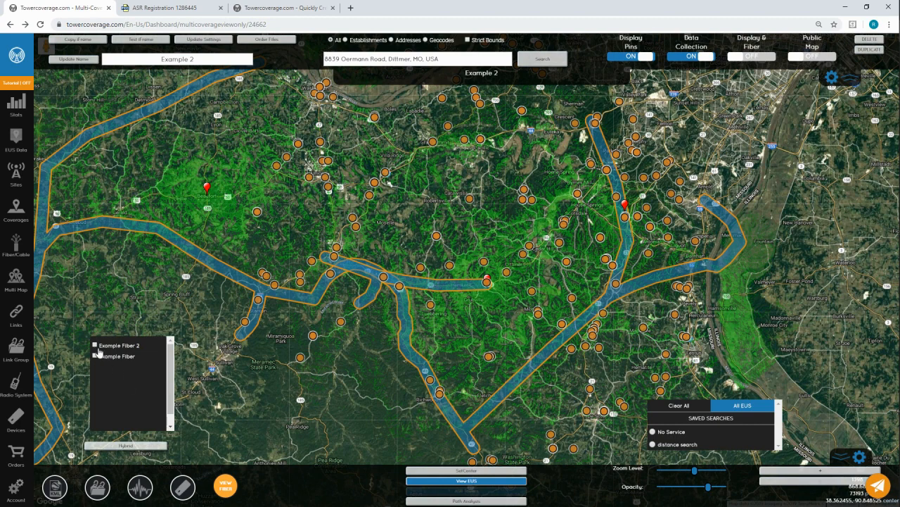
left_click(95, 345)
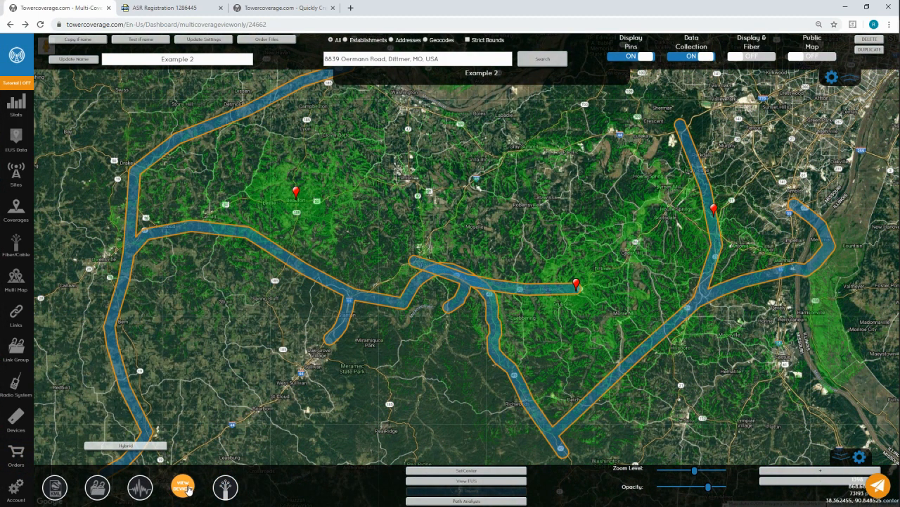
left_click(188, 490)
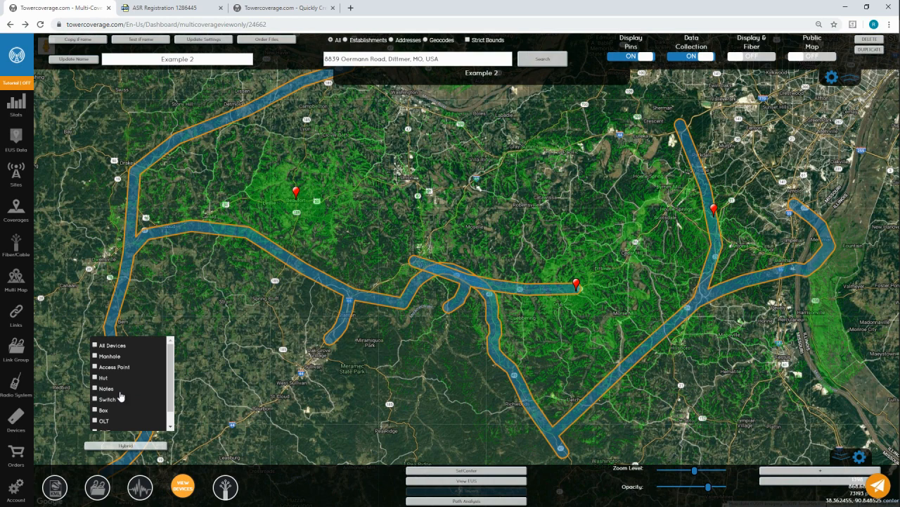
left_click(96, 346)
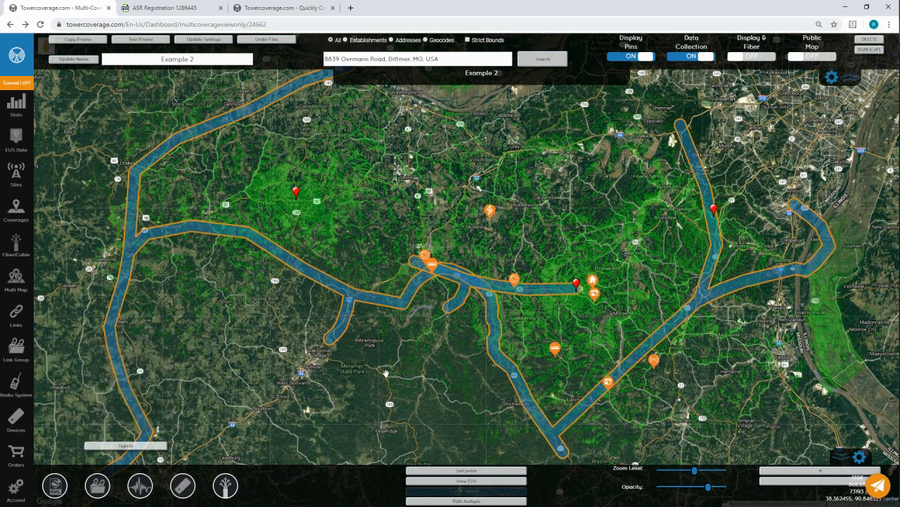
- Open the new-device form for a switch beside the western site pin and close it without creating the device
left_click(317, 223)
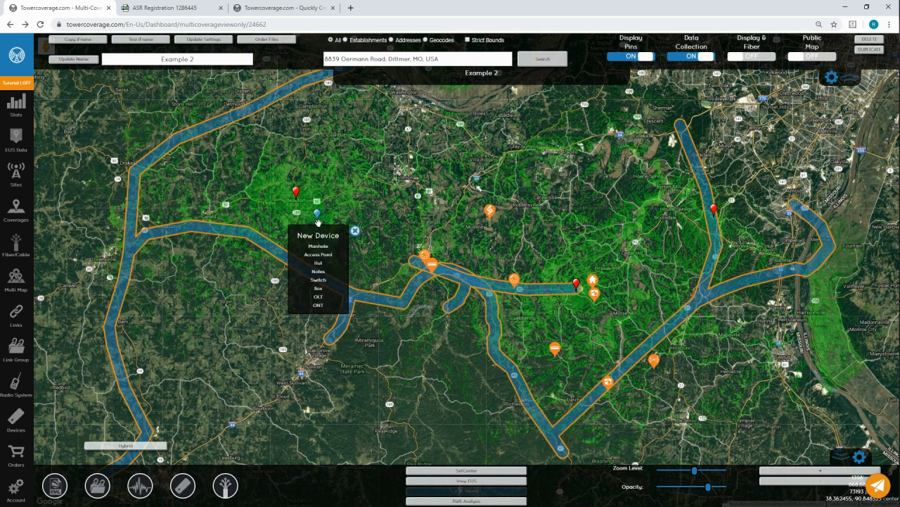
left_click(325, 281)
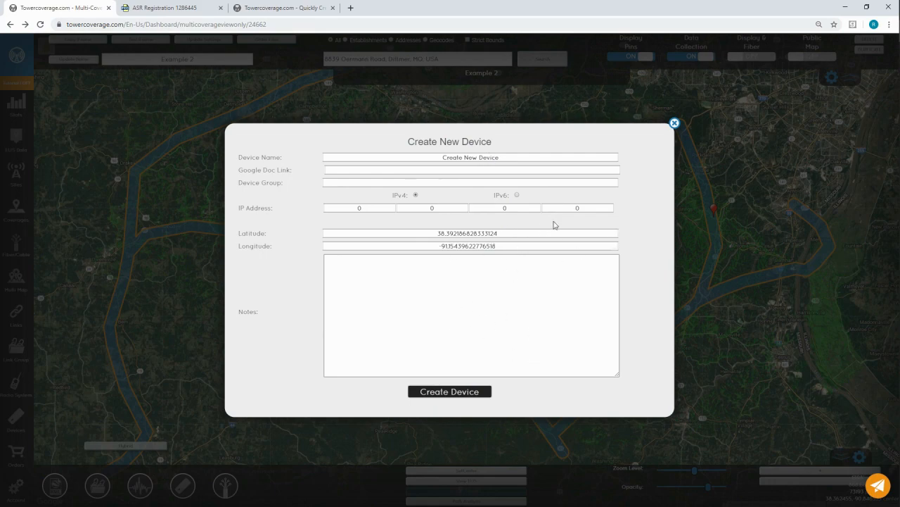
left_click(674, 124)
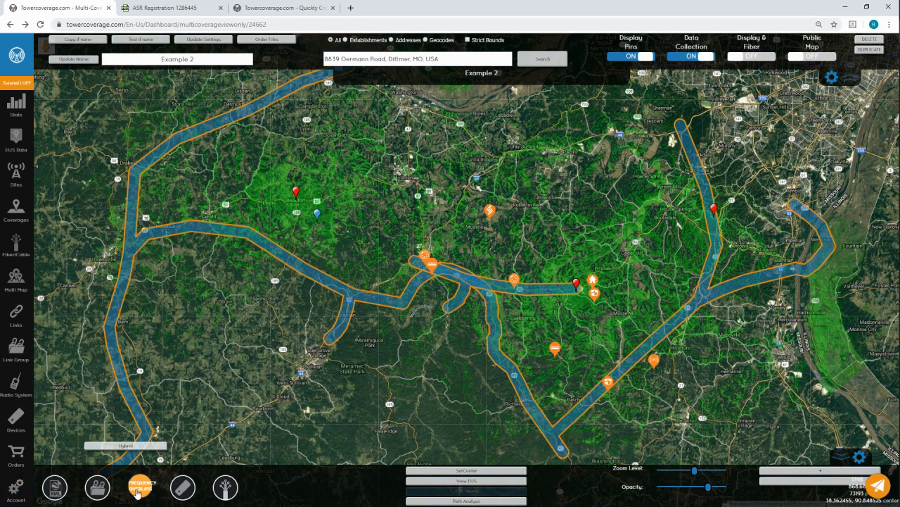
- Show the 3650 MHz frequency overlay on the map, followed by the Example link group
left_click(140, 487)
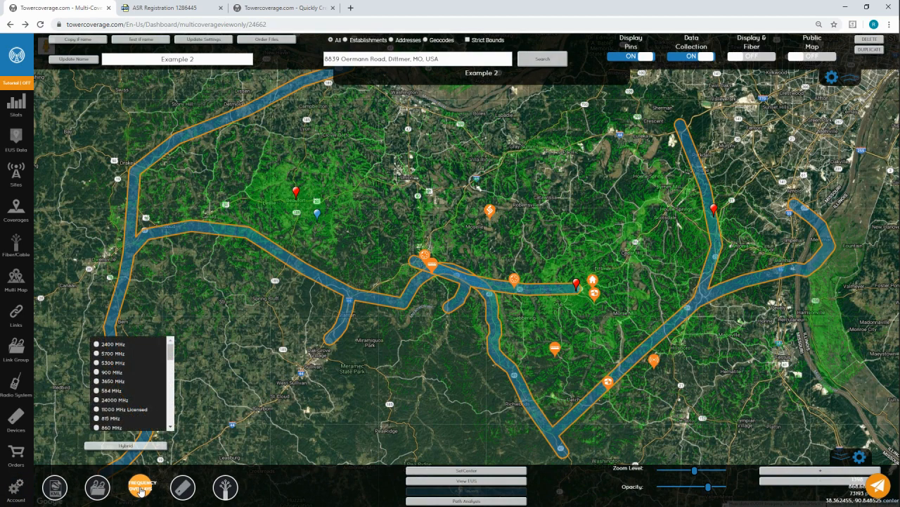
left_click(97, 381)
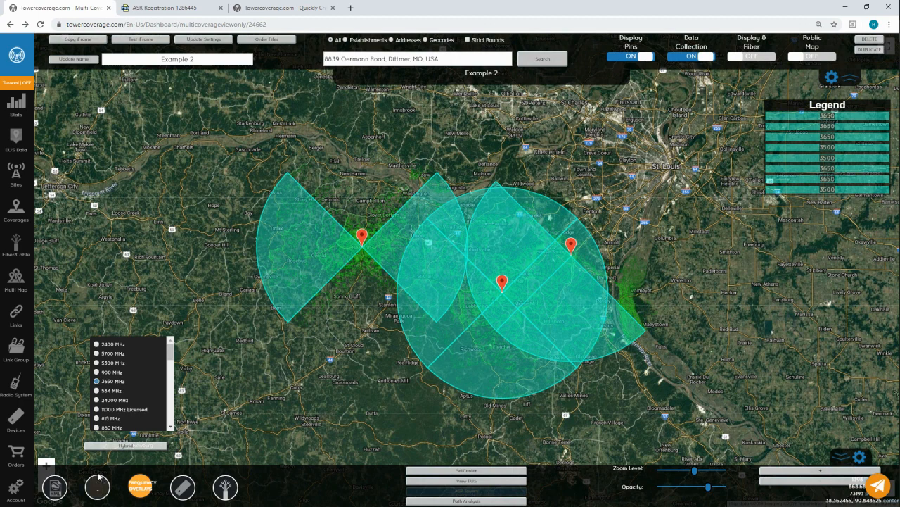
left_click(140, 486)
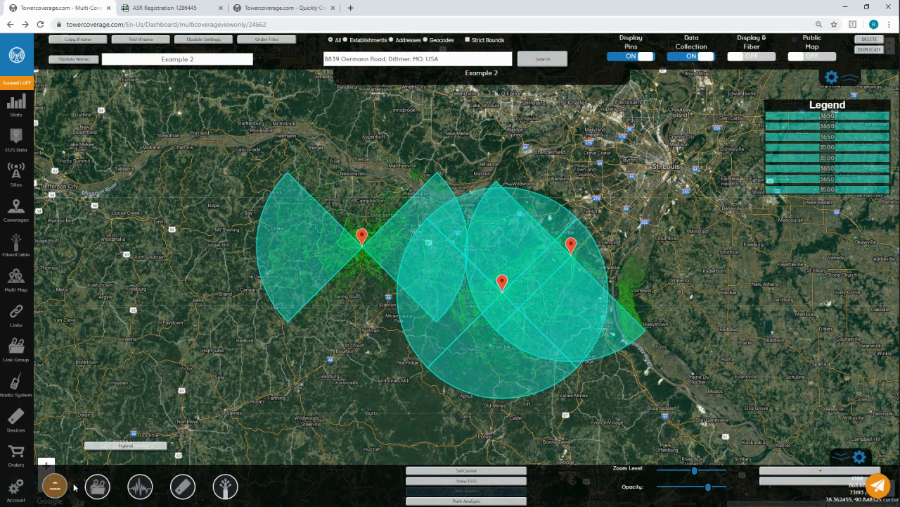
left_click(97, 494)
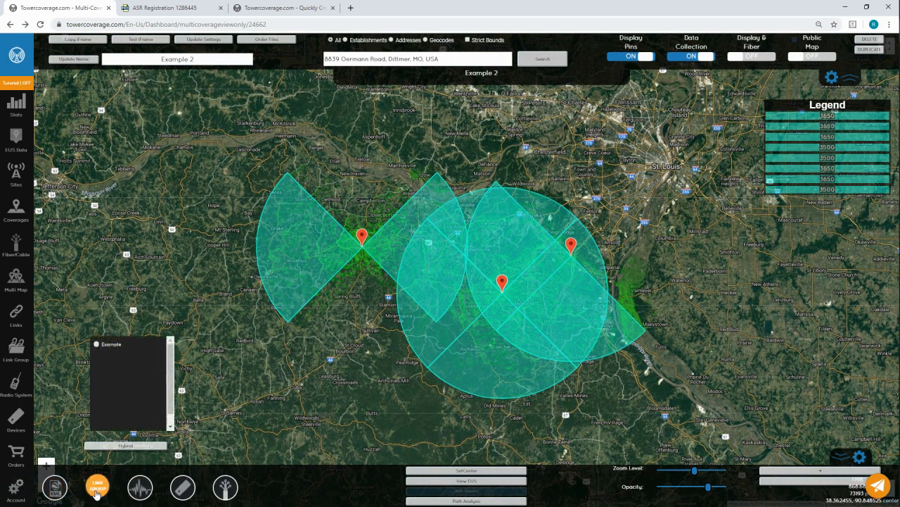
left_click(97, 344)
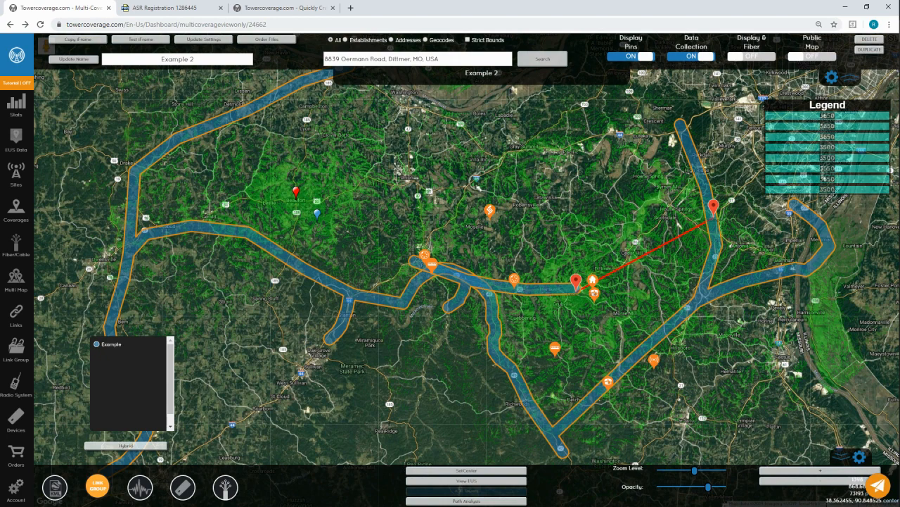
- View the KML overlays one after another: TDWR Units, Test towercoverage and US County Lines
left_click(55, 486)
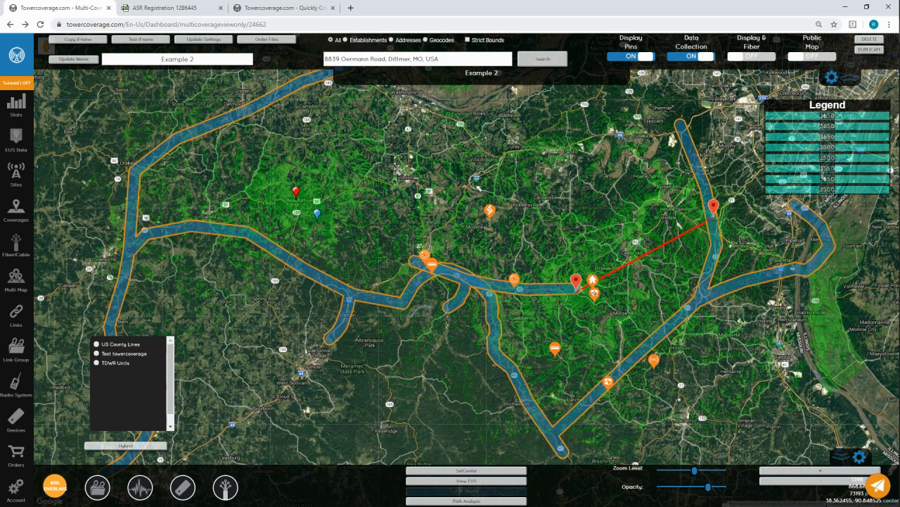
left_click(97, 364)
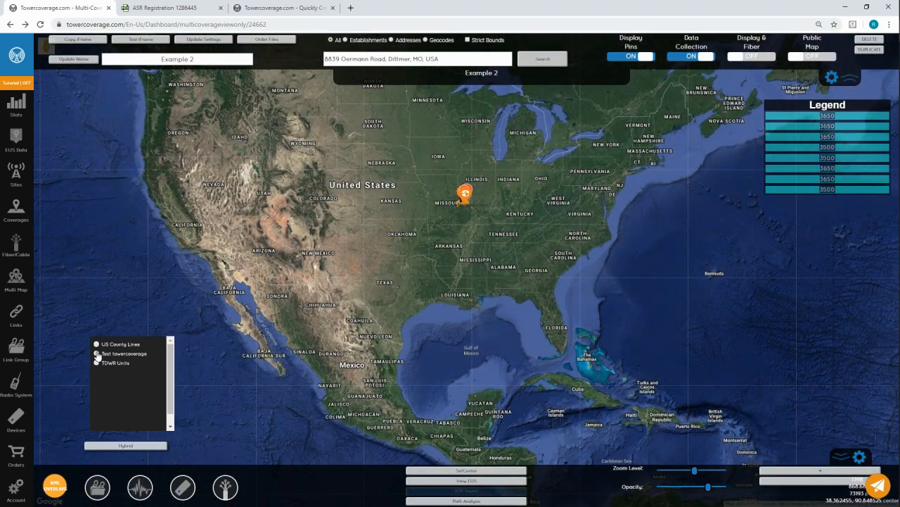
left_click(96, 353)
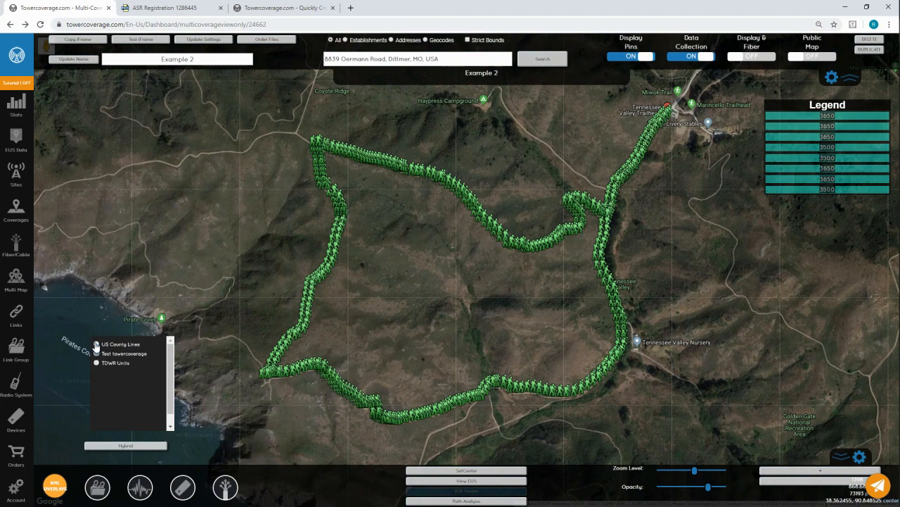
left_click(96, 344)
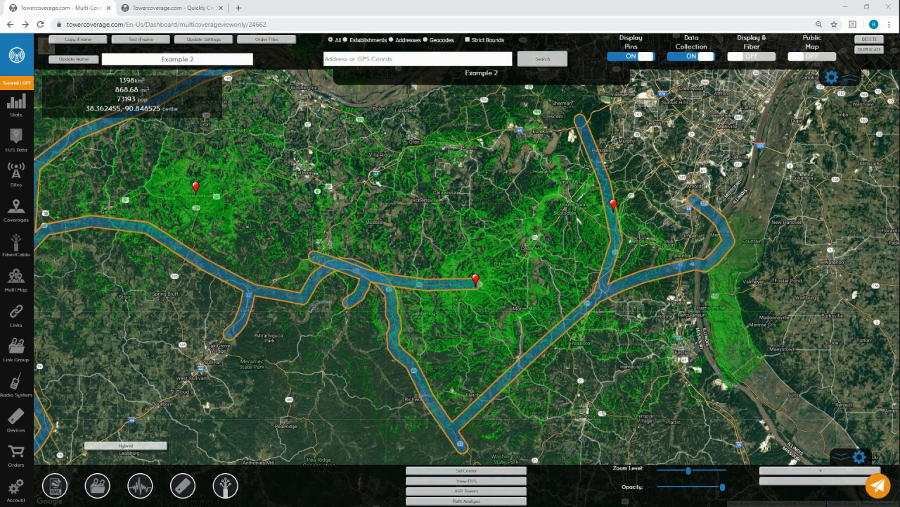
- Open the choice of base map styles for the coverage map
left_click(139, 446)
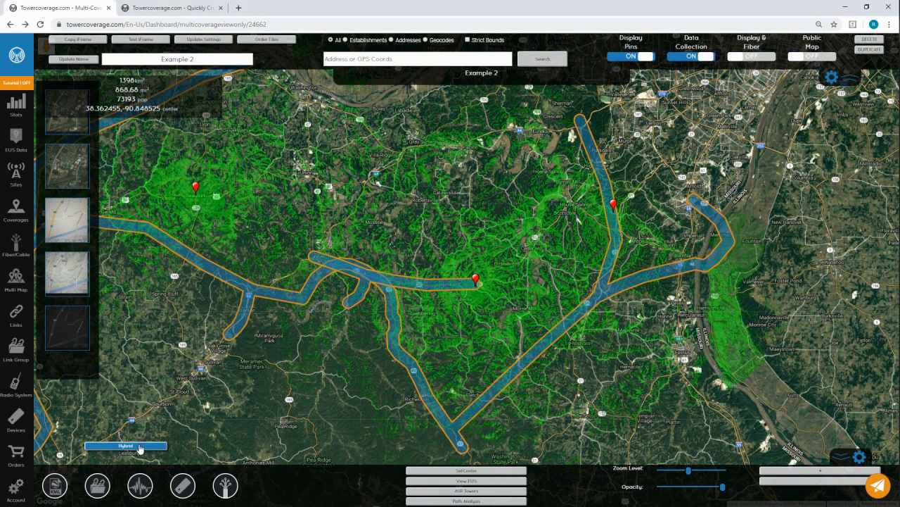